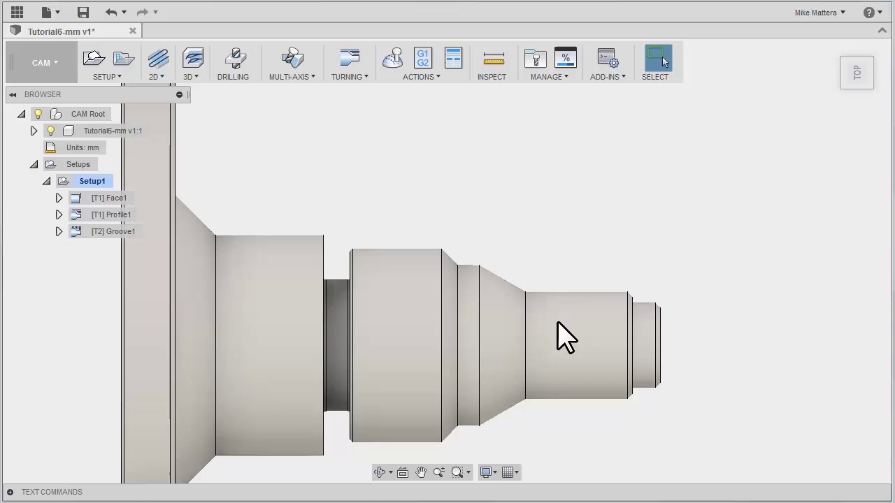
Step: Measure the diameter of the part's nose cylinder, then close the measurement
left_click(494, 63)
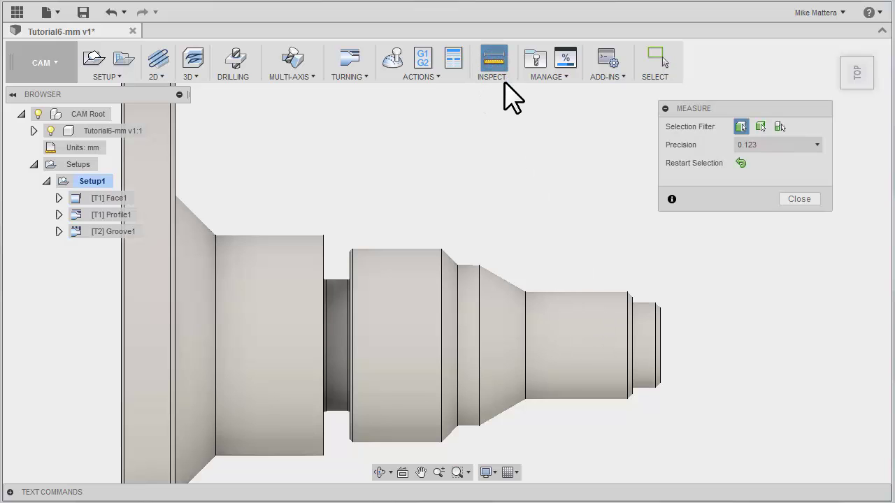
left_click(581, 342)
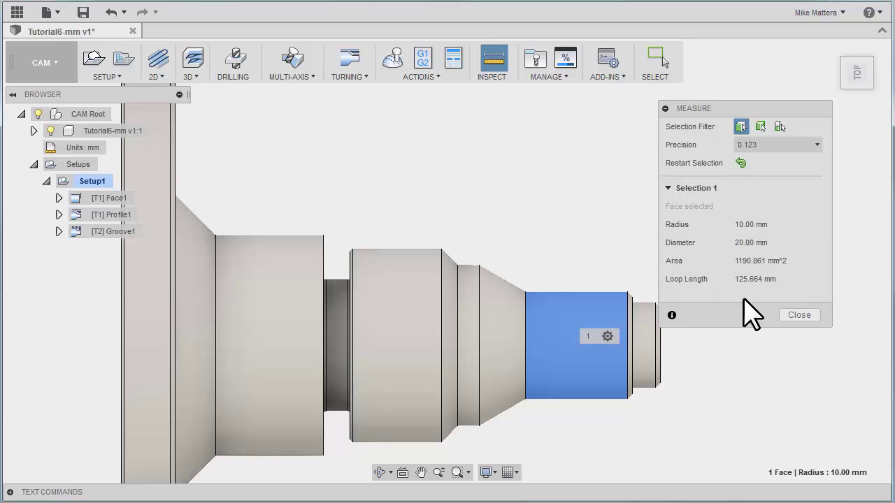
left_click(799, 316)
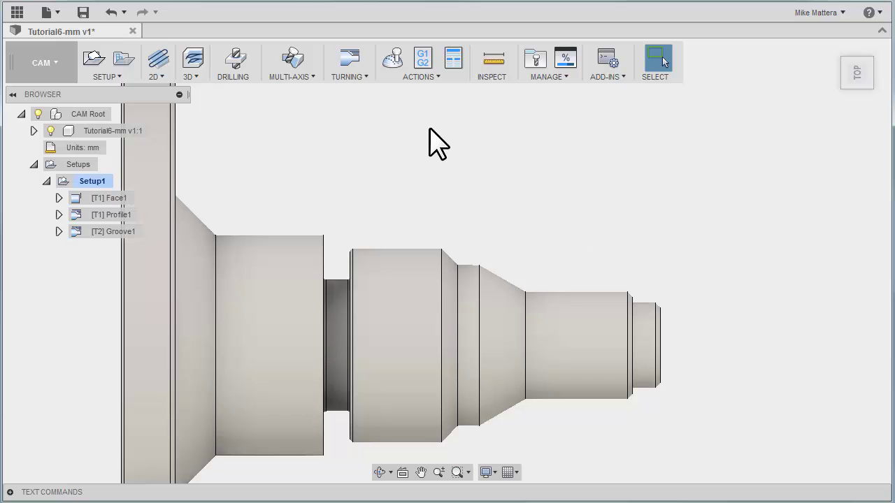
Step: Add a Turning Thread operation from the TURNING menu, opening the Thread1 dialog
left_click(362, 76)
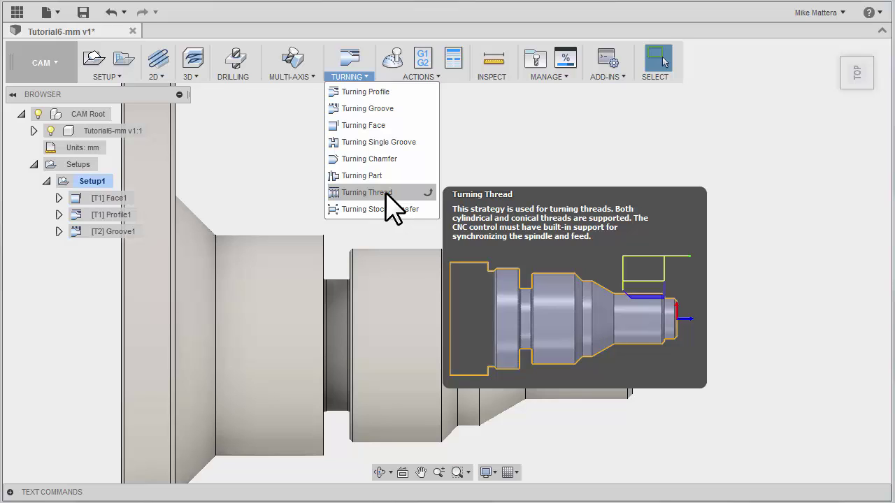
left_click(386, 195)
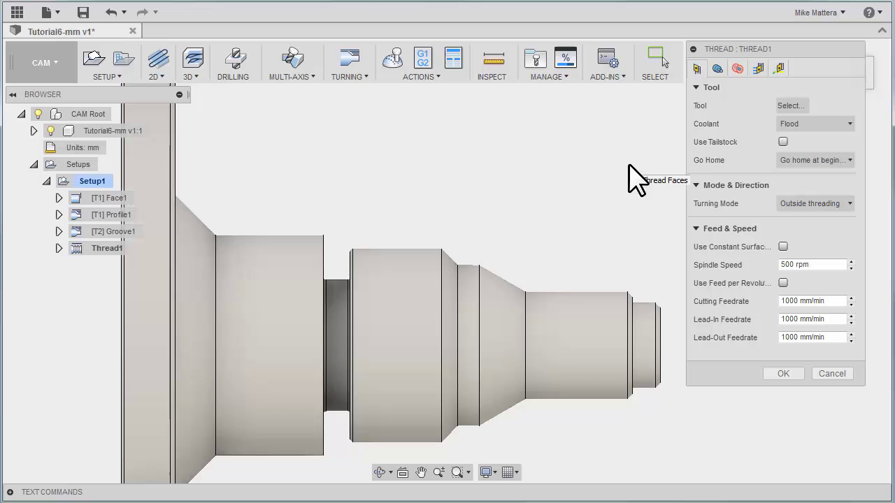
Step: Show only the Sample Turning Tools library and pick the '9 - thread iso double' tool
left_click(787, 107)
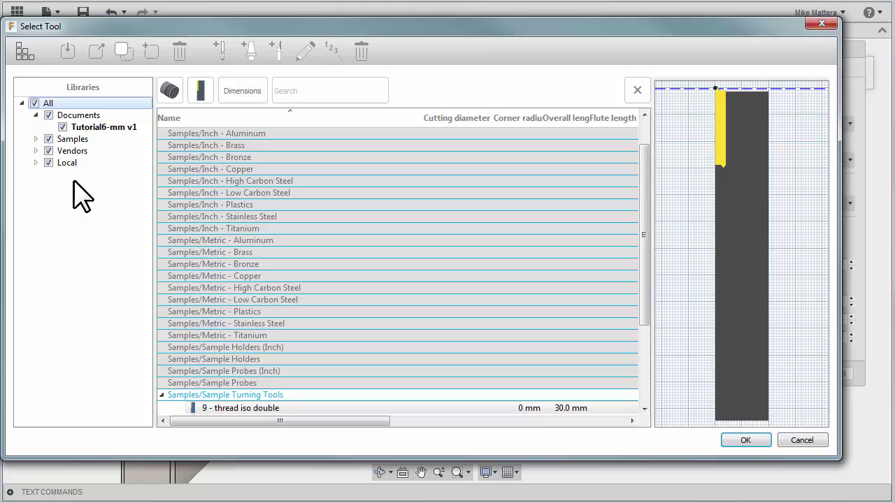
left_click(36, 138)
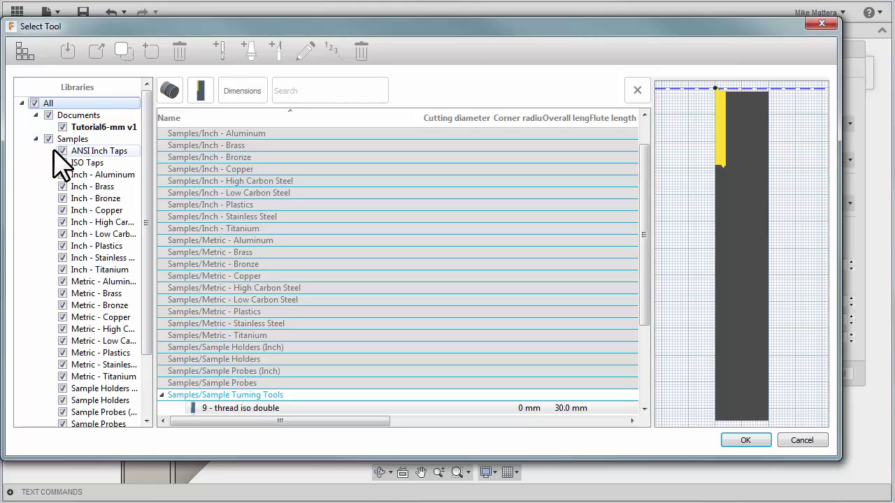
left_click(48, 139)
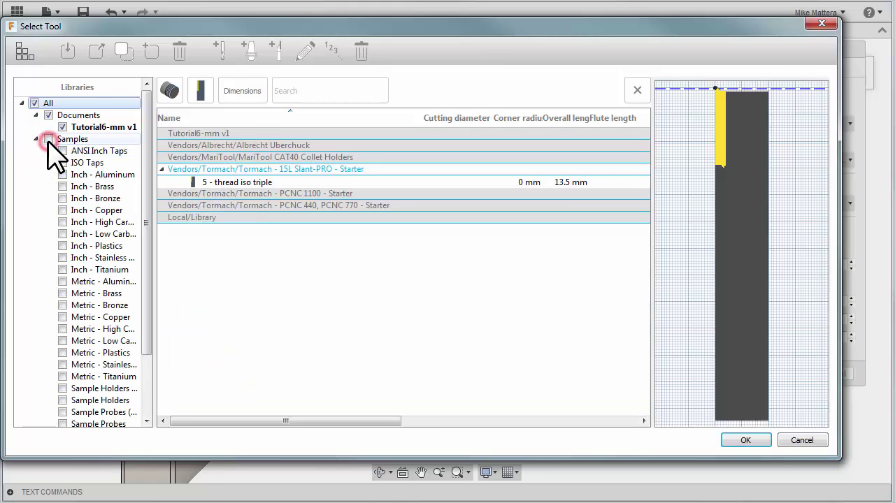
left_click_drag(142, 180, 134, 244)
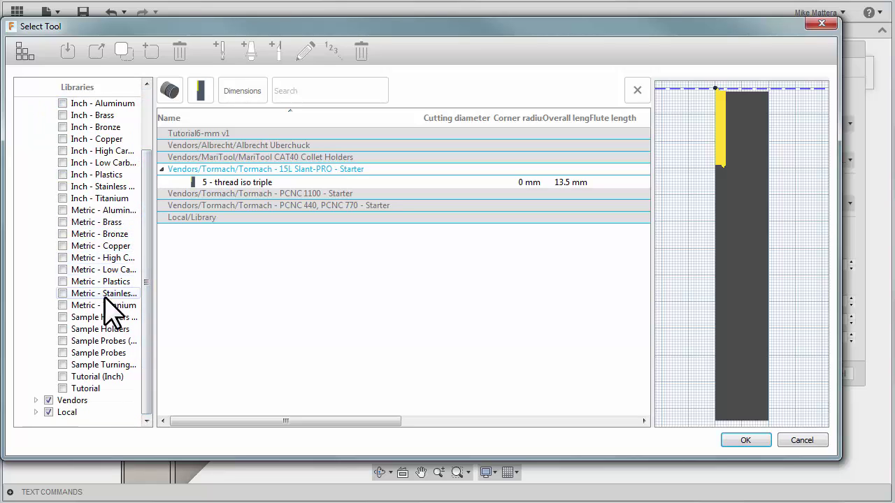
left_click(63, 365)
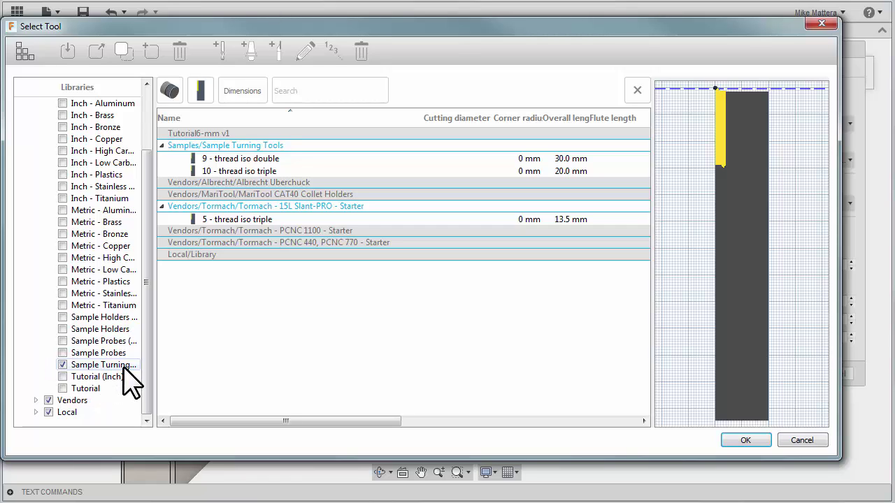
left_click(239, 160)
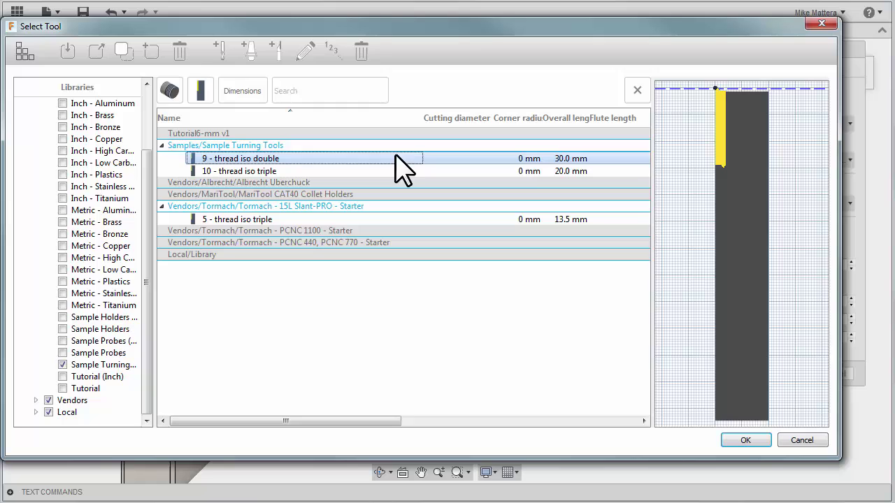
Step: Confirm tool T9, set the 20 mm nose face as Thread Faces, and create Thread1
left_click(746, 442)
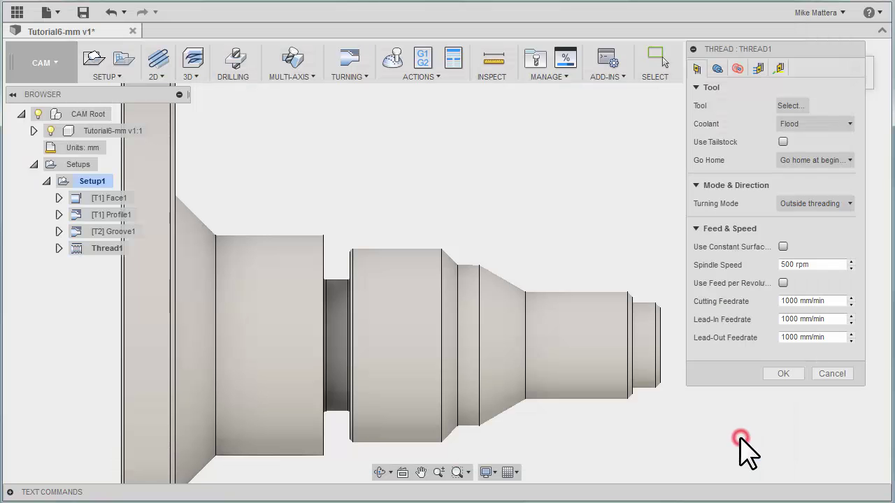
left_click(717, 68)
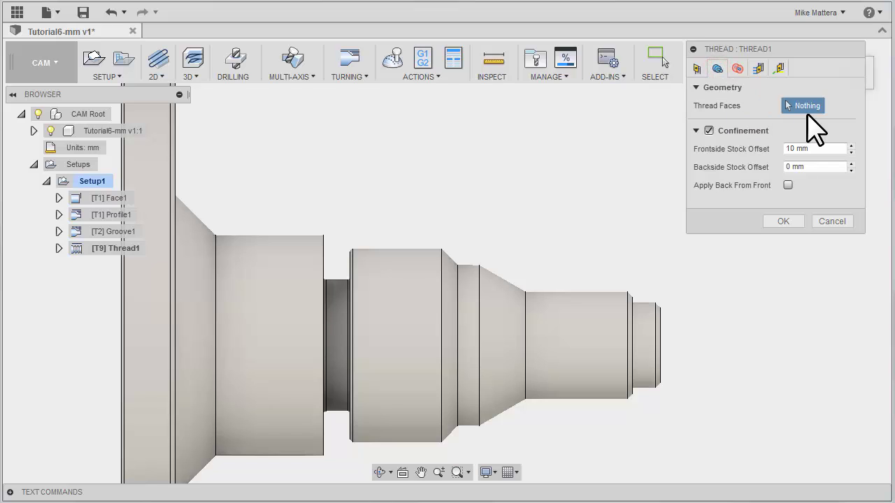
left_click(585, 335)
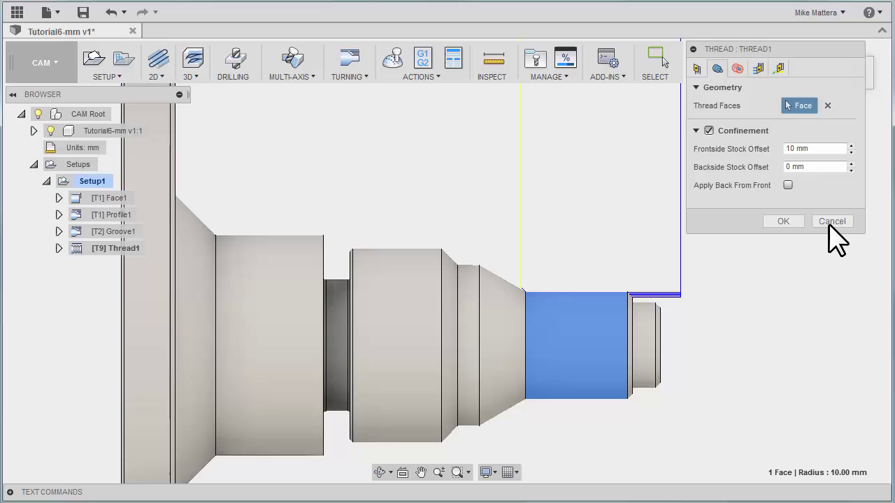
left_click(785, 221)
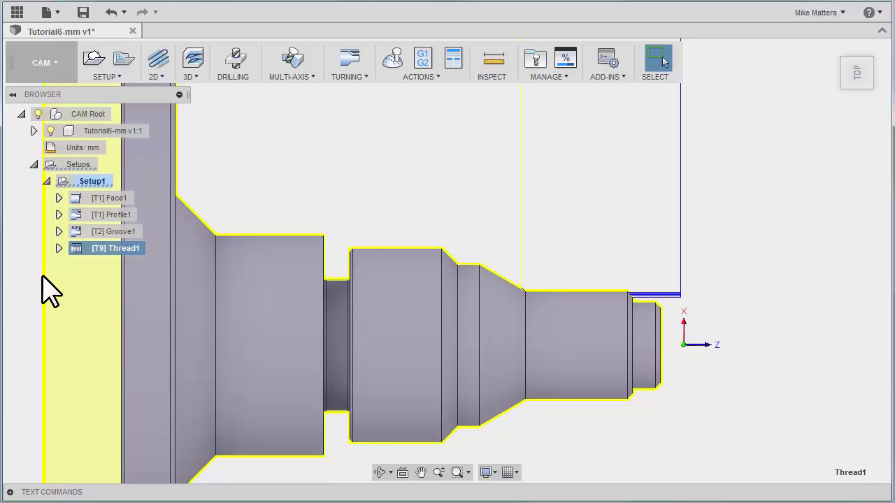
Step: Reopen Thread1 and set the clearance to a 3 mm offset from the outer radius
right_click(117, 250)
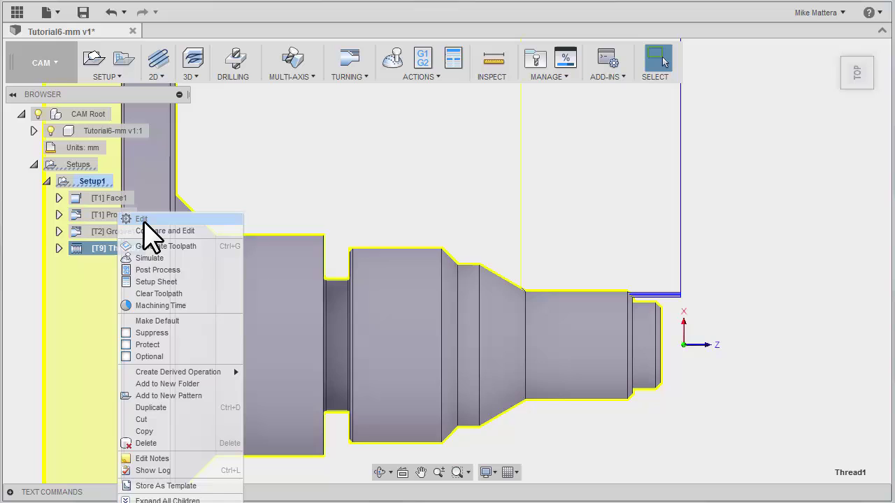
left_click(144, 221)
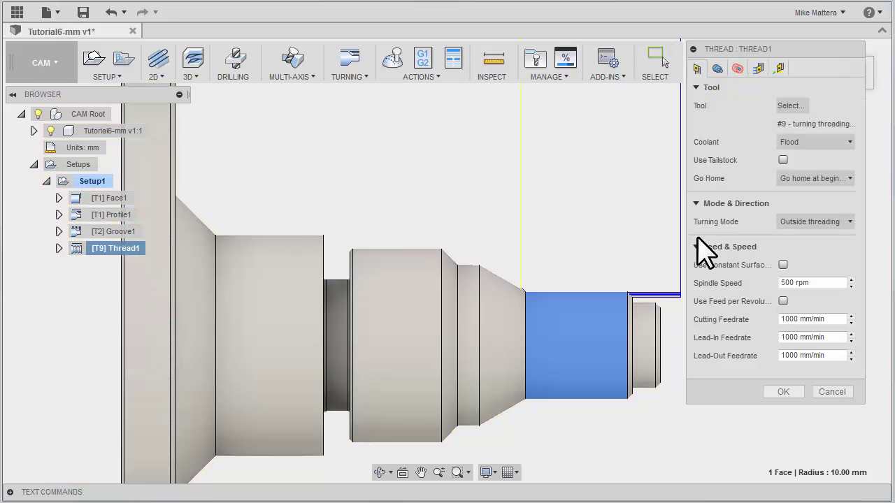
left_click(737, 69)
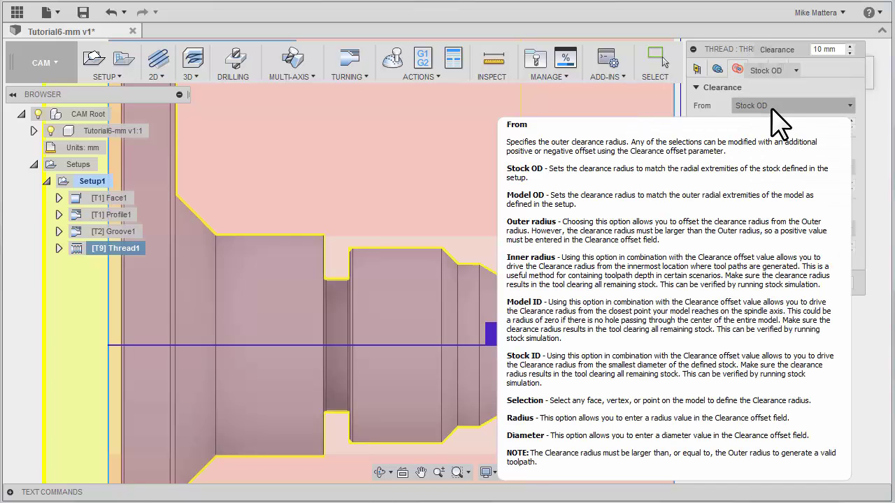
left_click(772, 107)
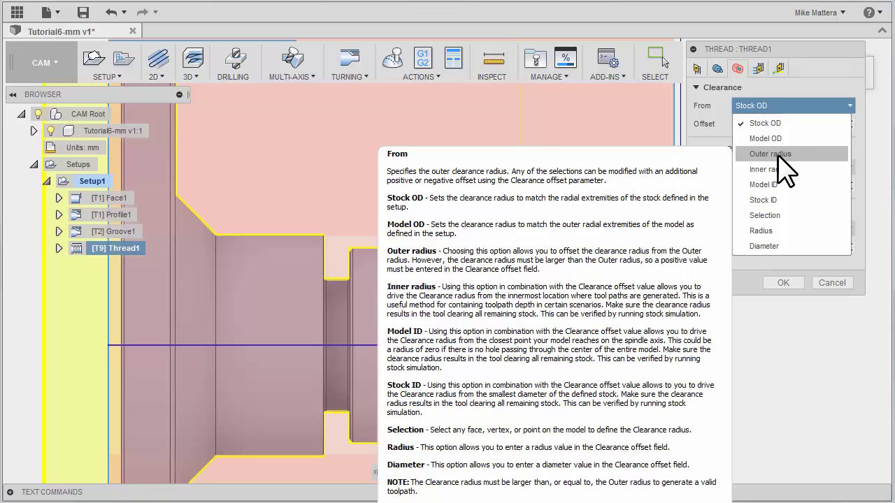
left_click(776, 154)
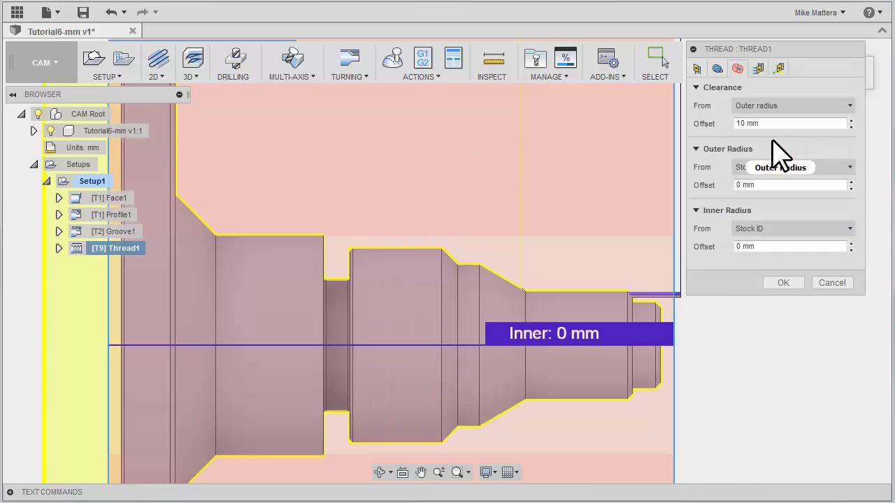
left_click(762, 124)
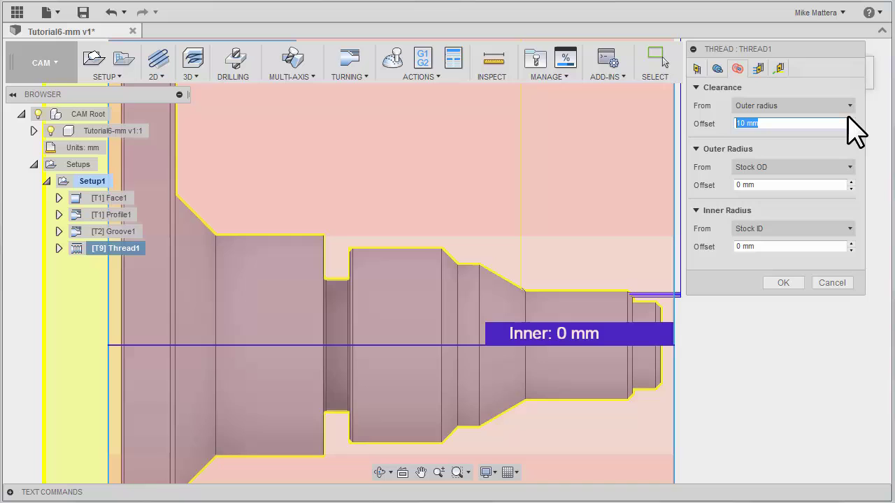
type("3")
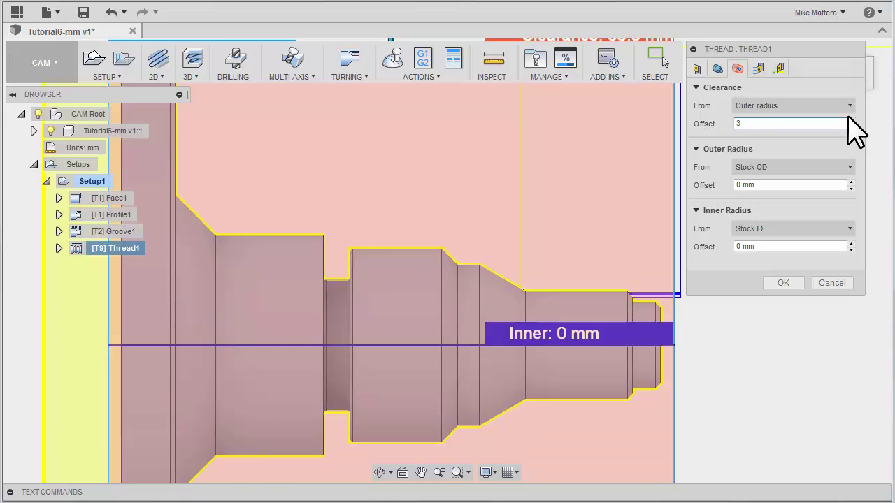
key("Tab")
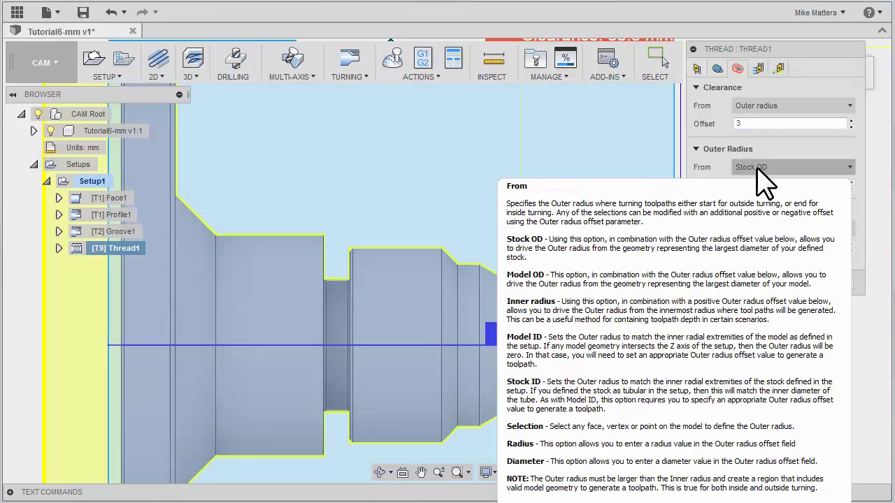
Step: Take the outer radius from the nose's 10 mm-radius cylindrical face by selection
left_click(762, 168)
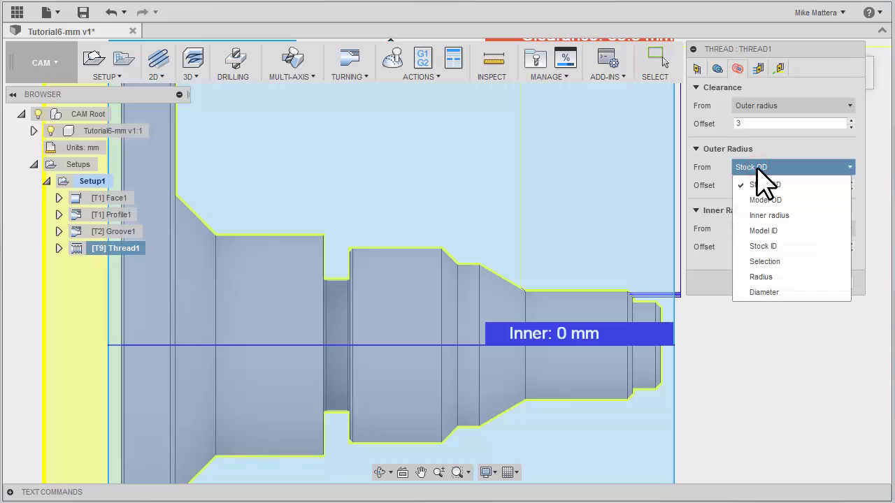
left_click(775, 262)
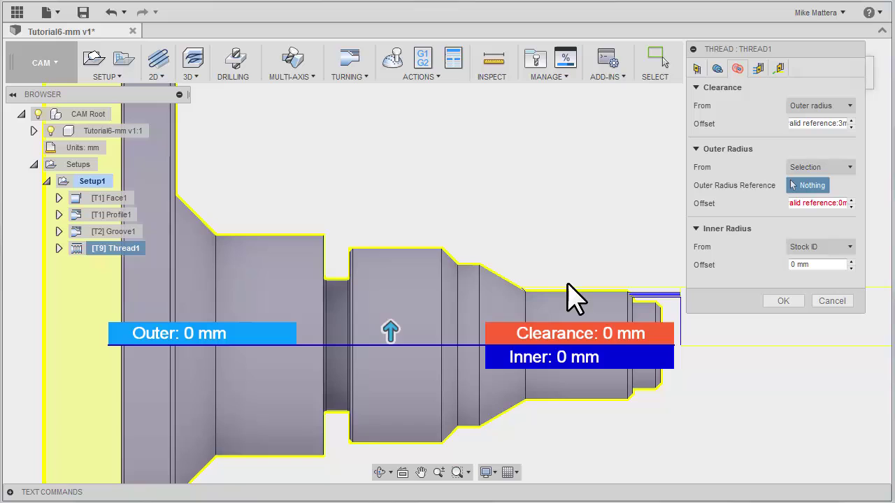
left_click(603, 296)
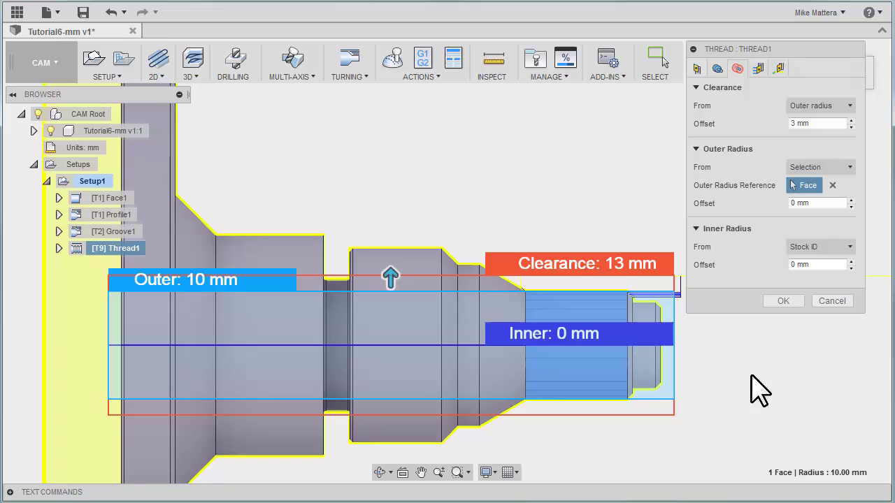
Step: Change Thread1's thread depth from 1 mm to .81 mm on the Passes tab
left_click(759, 68)
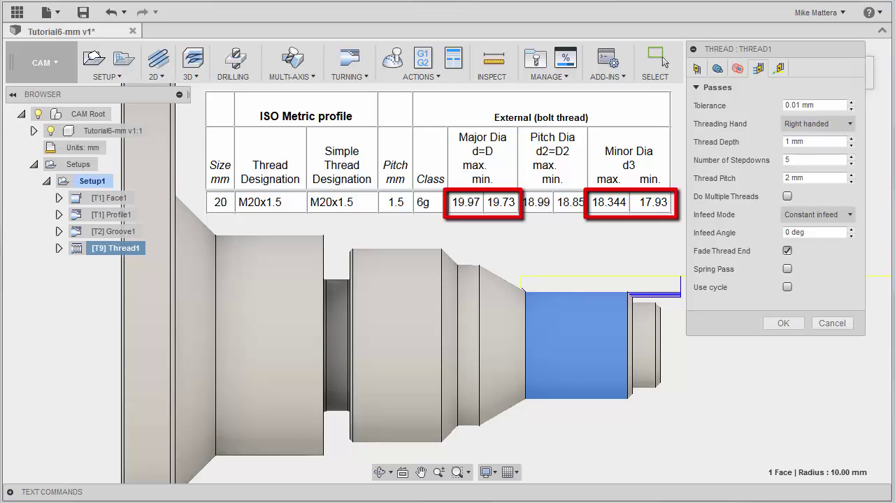
left_click(787, 141)
type(".81")
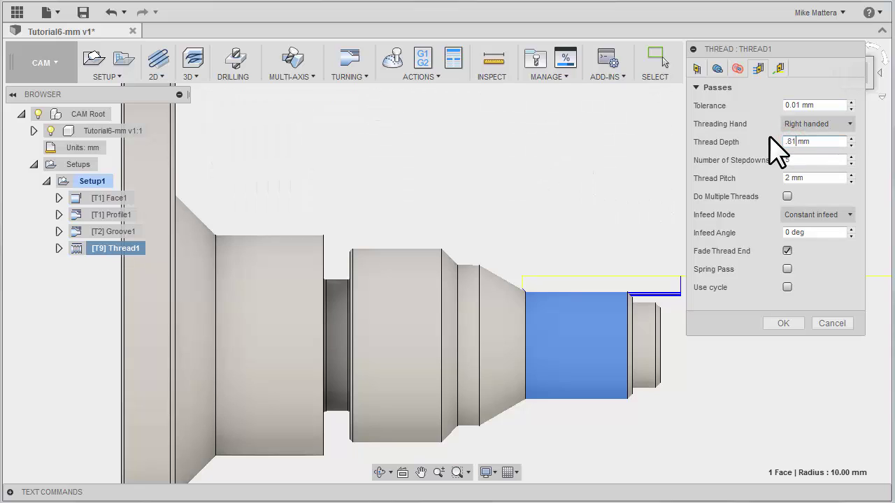
key("Return")
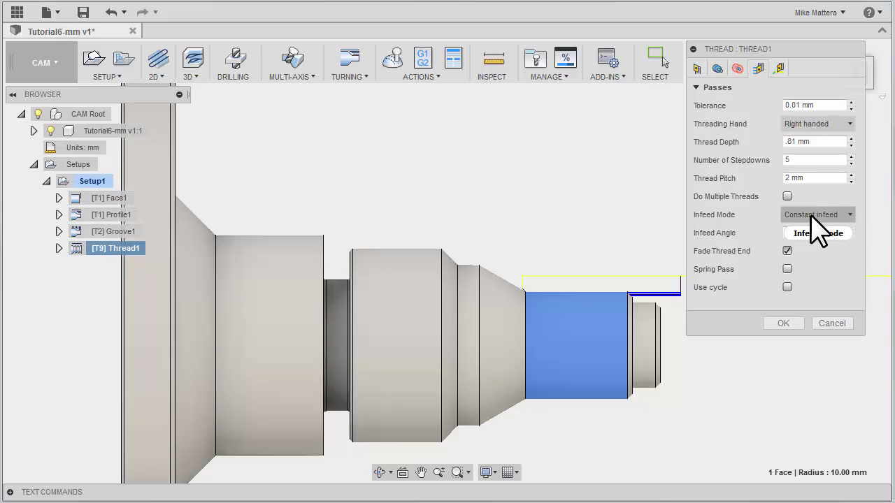
Step: Switch Thread1's Infeed Mode from constant infeed to Reduced infeed
mouse_move(811, 215)
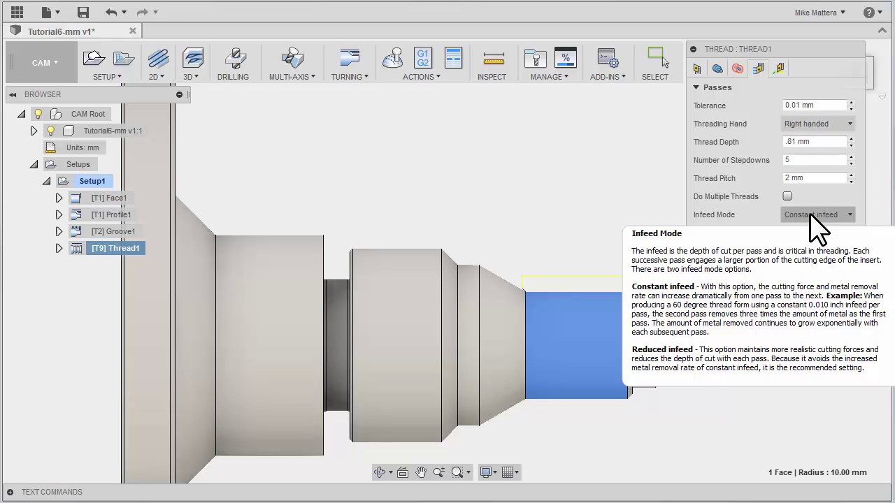
left_click(811, 215)
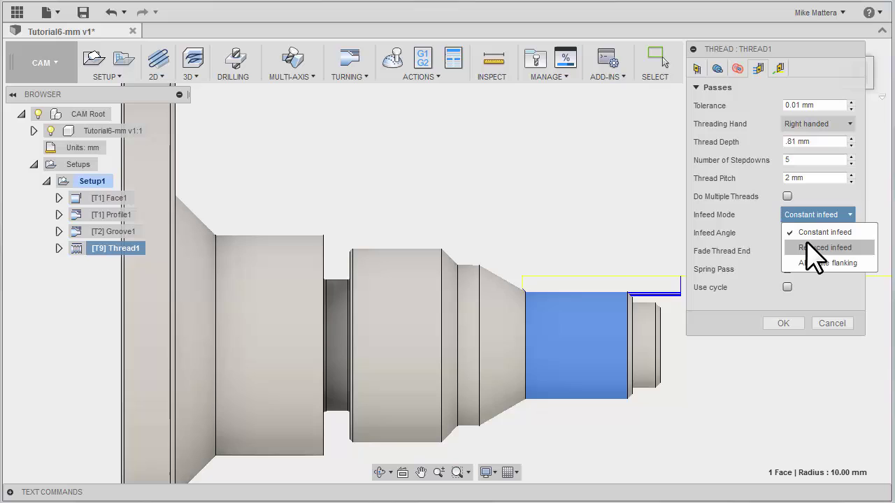
left_click(811, 245)
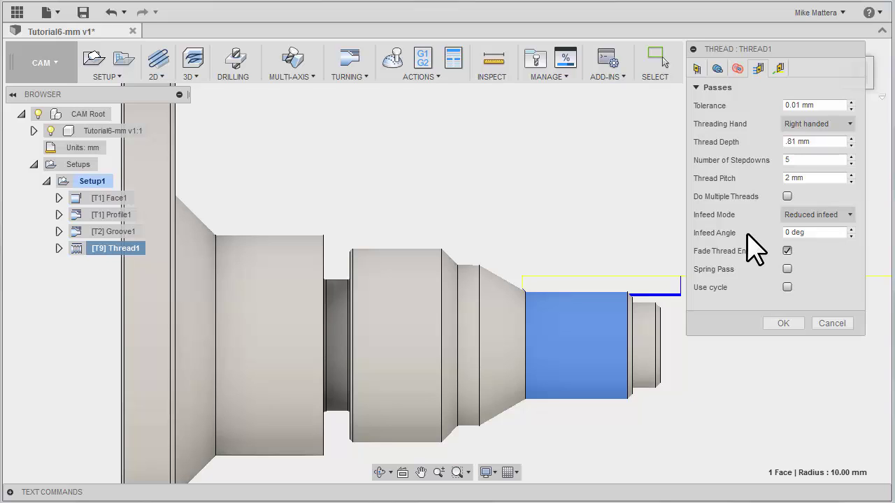
Step: Enter 29.5 as Thread1's infeed angle, replacing 0 deg
mouse_move(748, 235)
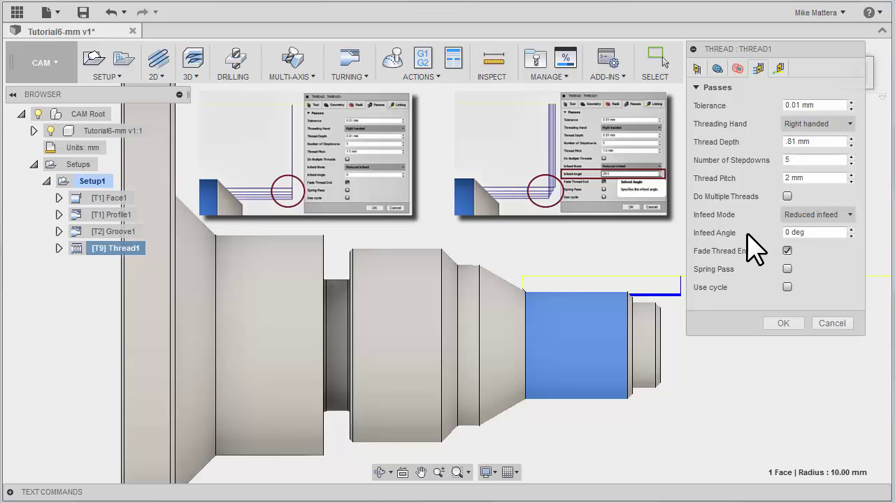
left_click(807, 234)
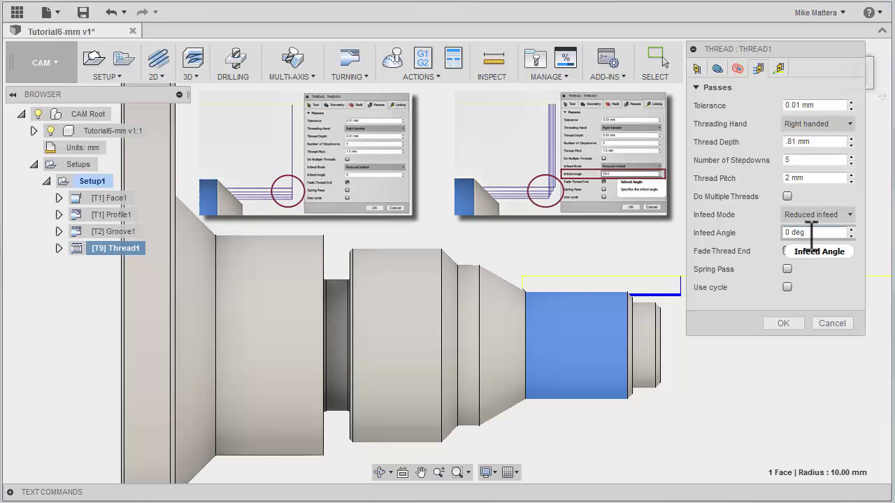
type("29.5")
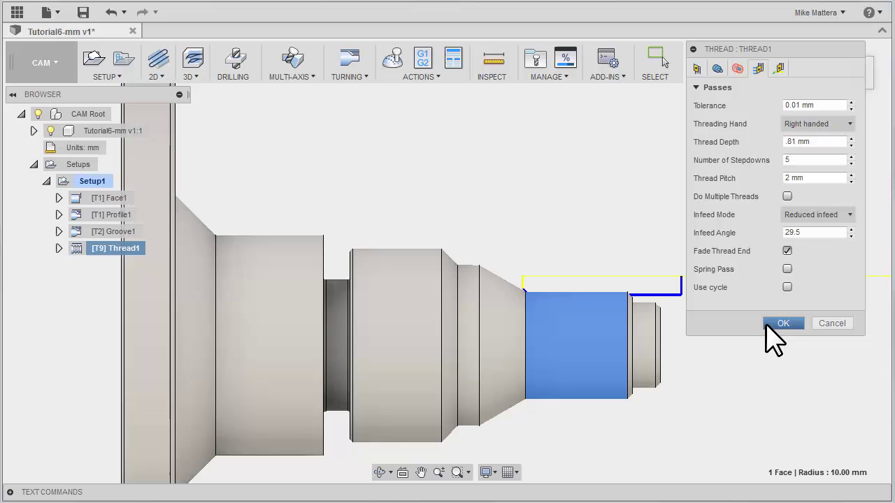
Step: Accept the Thread1 settings and start a simulation of Setup1
left_click(776, 324)
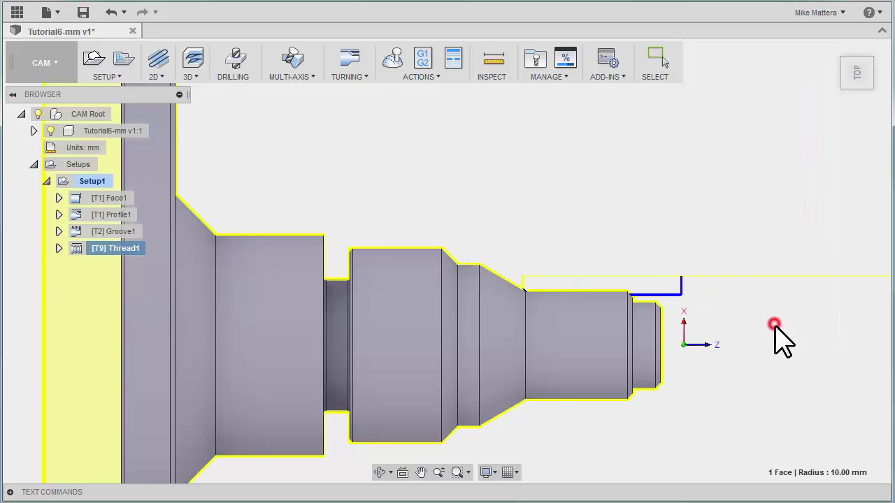
left_click(84, 181)
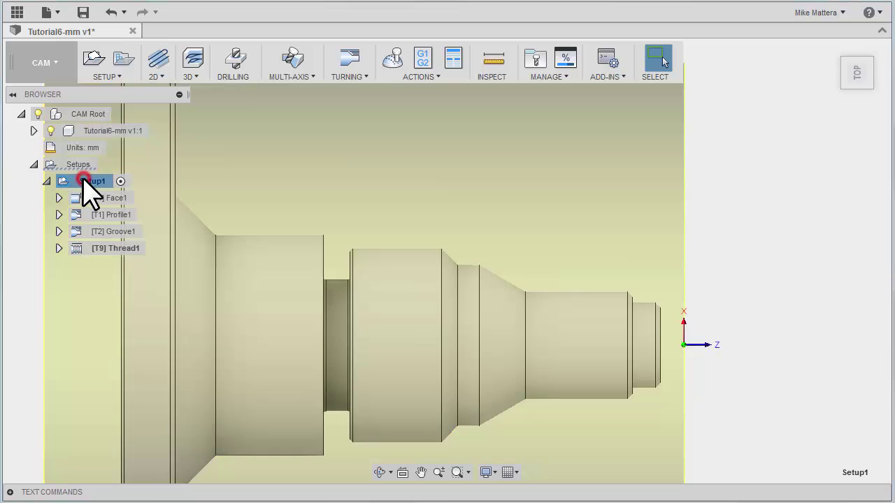
right_click(84, 181)
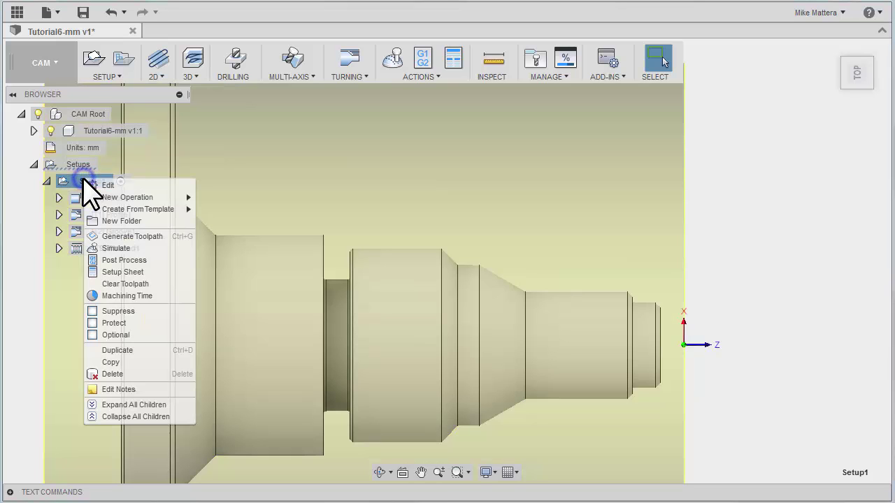
left_click(112, 249)
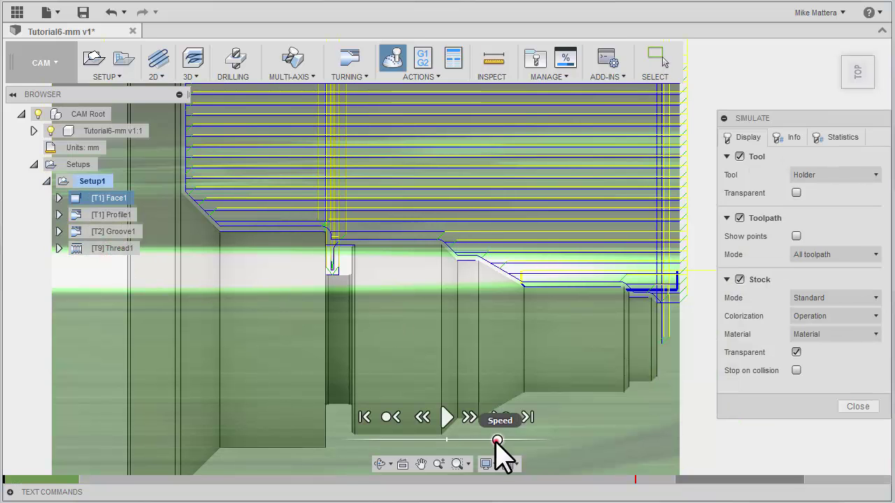
Step: Play the simulation at a faster speed and hide the model to reveal the cut threads
left_click_drag(496, 441, 514, 440)
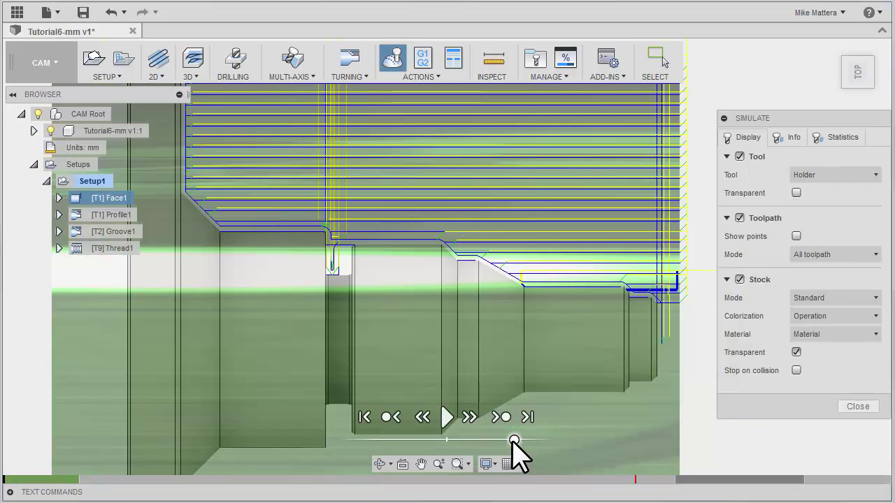
left_click(447, 418)
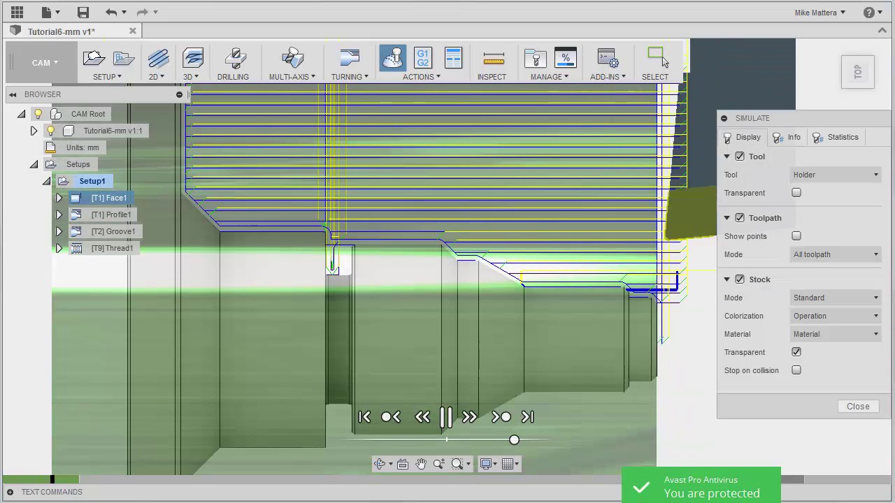
mouse_move(514, 441)
left_mouse_down()
mouse_move(473, 442)
mouse_move(531, 440)
left_mouse_up()
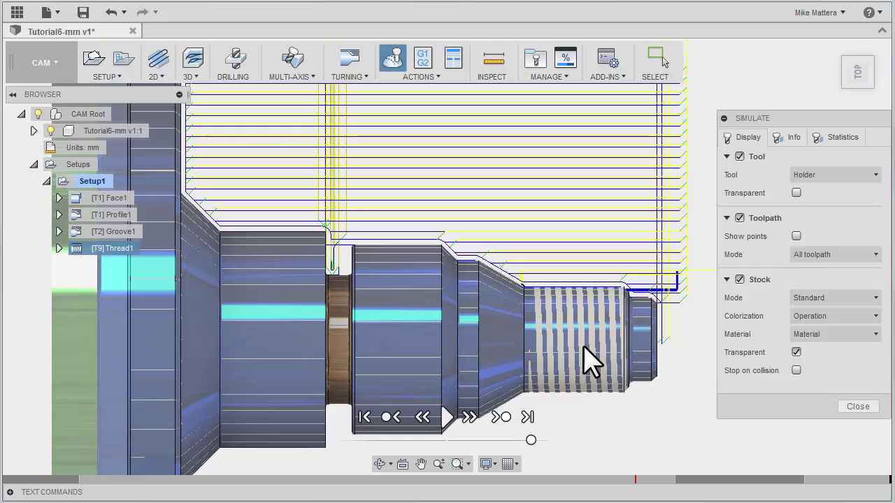
left_click(51, 130)
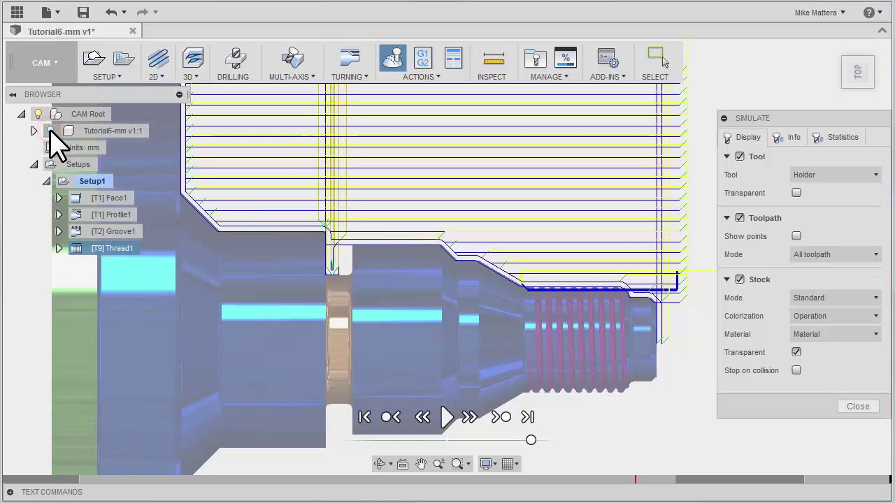